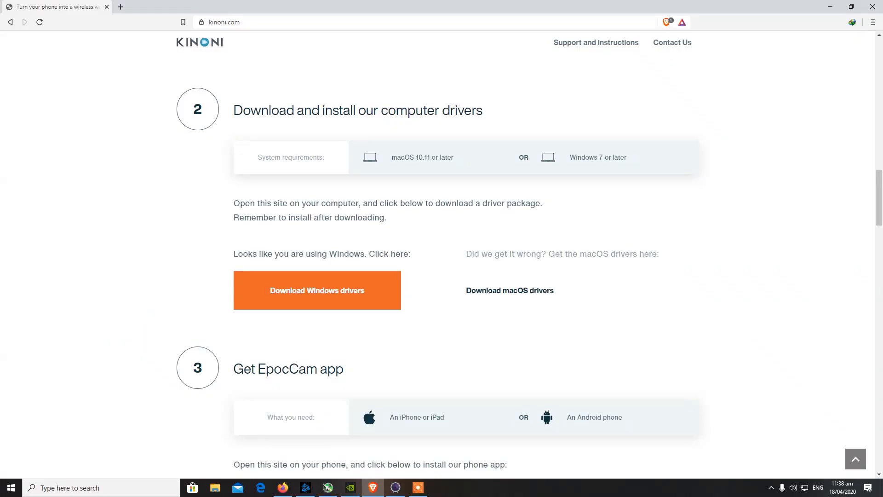
# Reach the e2esoft iVCam page from a DuckDuckGo search and request the Windows download.
pyautogui.click(120, 7)
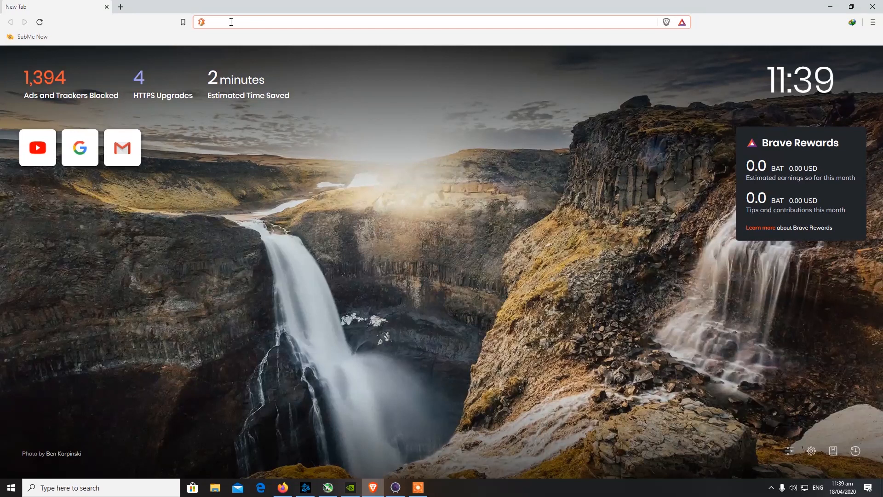
pyautogui.write('iv')
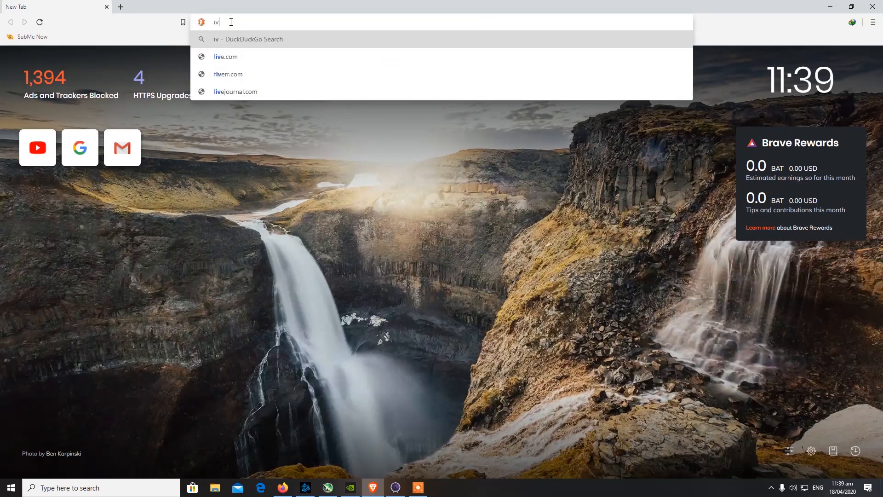
pyautogui.write('c')
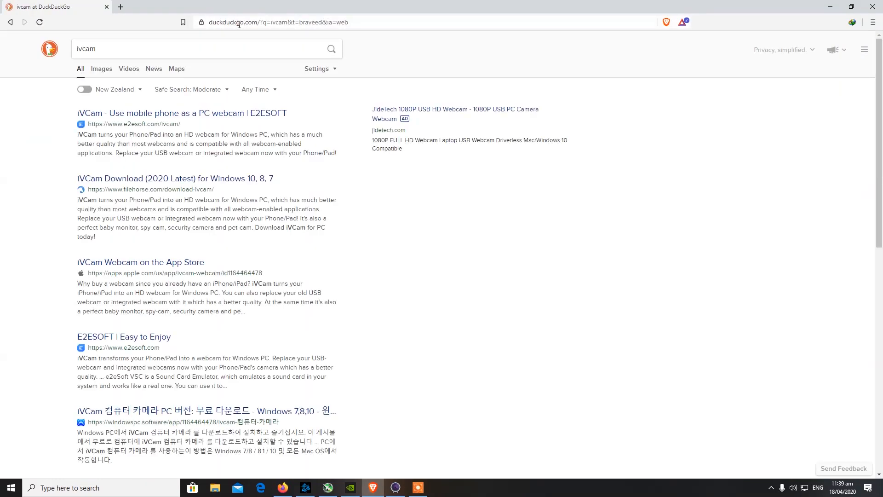
pyautogui.click(204, 119)
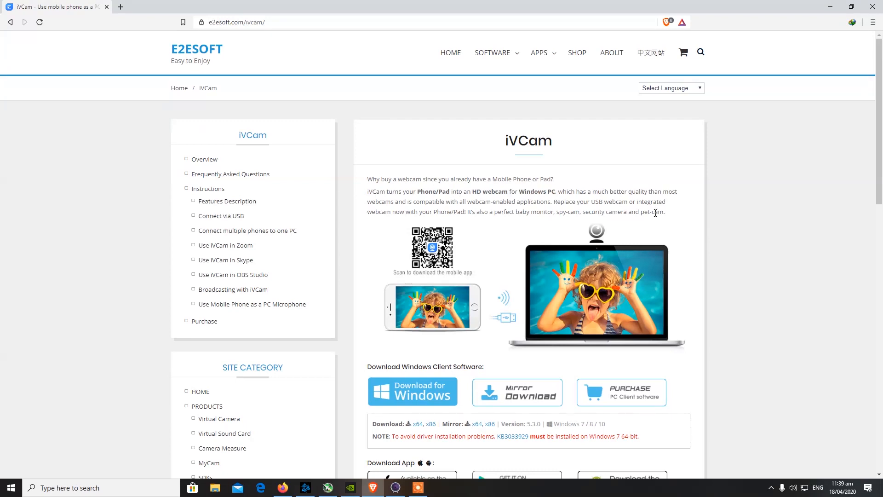
pyautogui.scroll(-3, 588, 341)
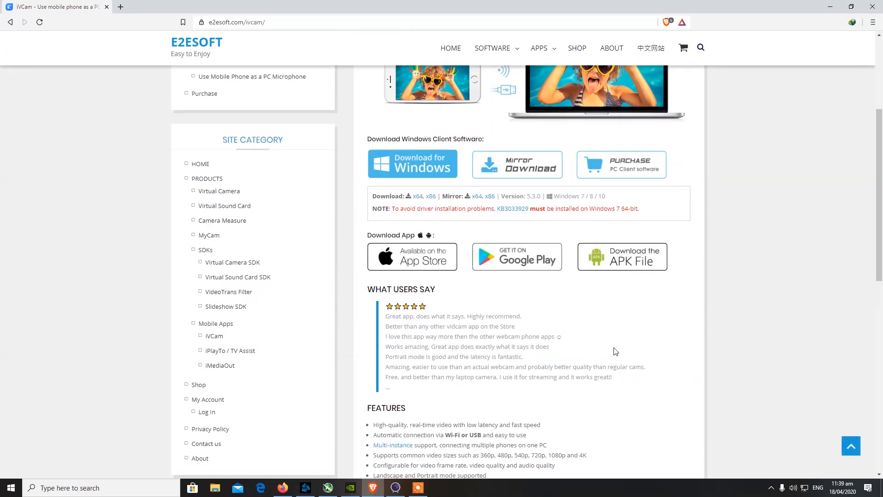
pyautogui.click(410, 171)
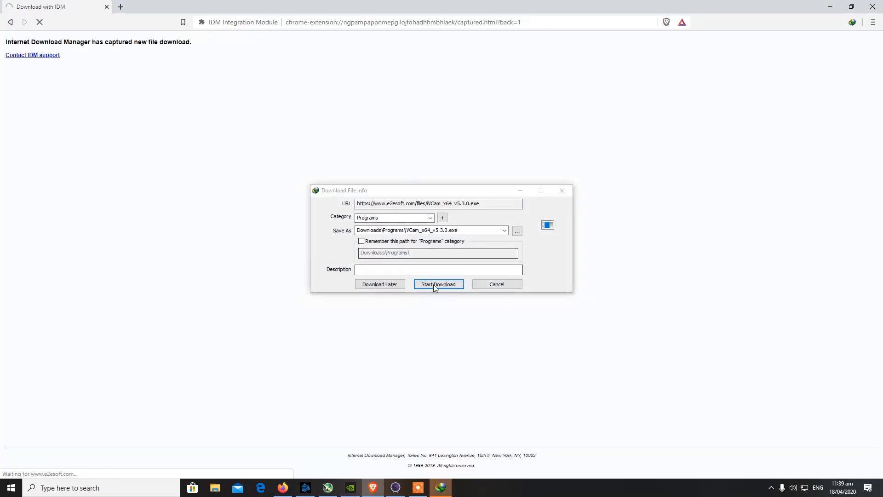
# Start the iVCam_x64_v5.3.0.exe download in IDM and close the EpocCam viewer.
pyautogui.click(433, 284)
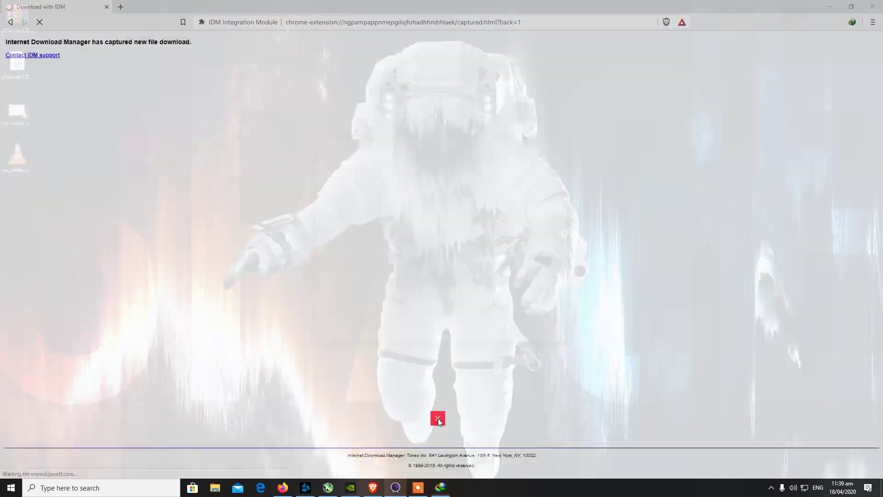
pyautogui.click(438, 420)
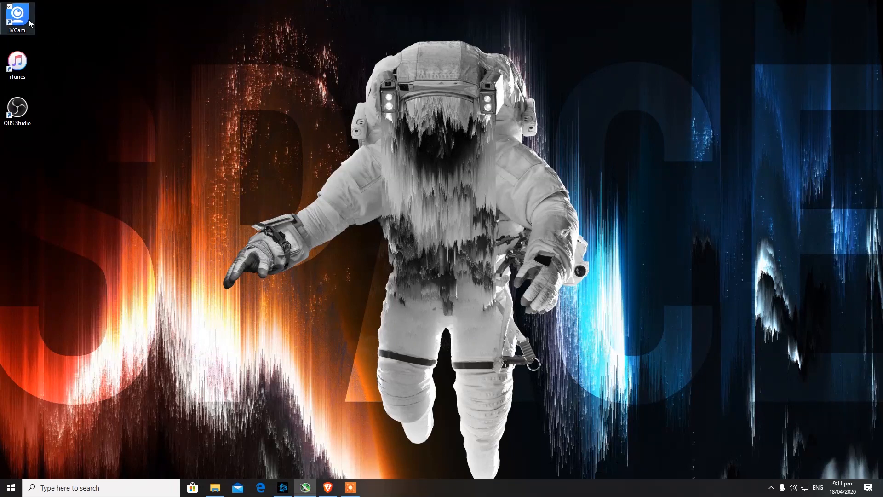
# Launch iVCam from its desktop shortcut so the iPhone feed connects over USB.
pyautogui.doubleClick(28, 19)
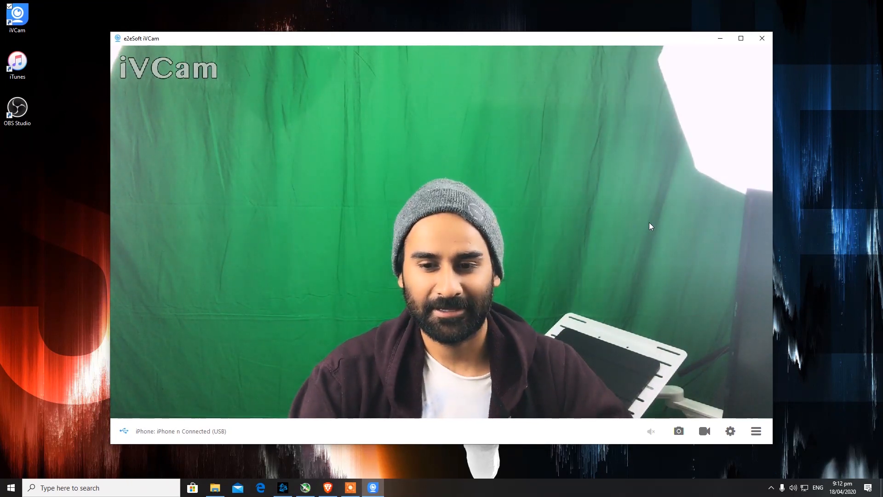
# Review the Camera Settings panel (Exposure 153, ISO 36, auto modes off), moving it around the screen.
pyautogui.click(731, 431)
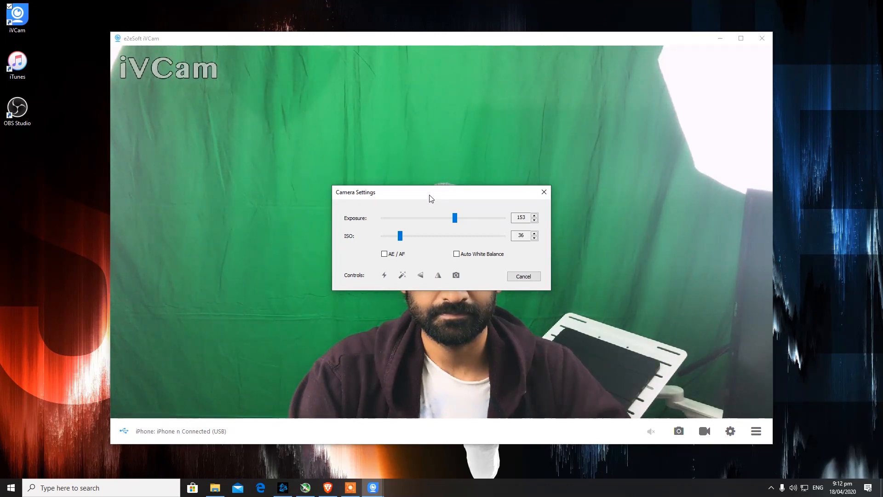
pyautogui.moveTo(429, 199)
pyautogui.mouseDown()
pyautogui.moveTo(766, 333)
pyautogui.moveTo(485, 215)
pyautogui.mouseUp()
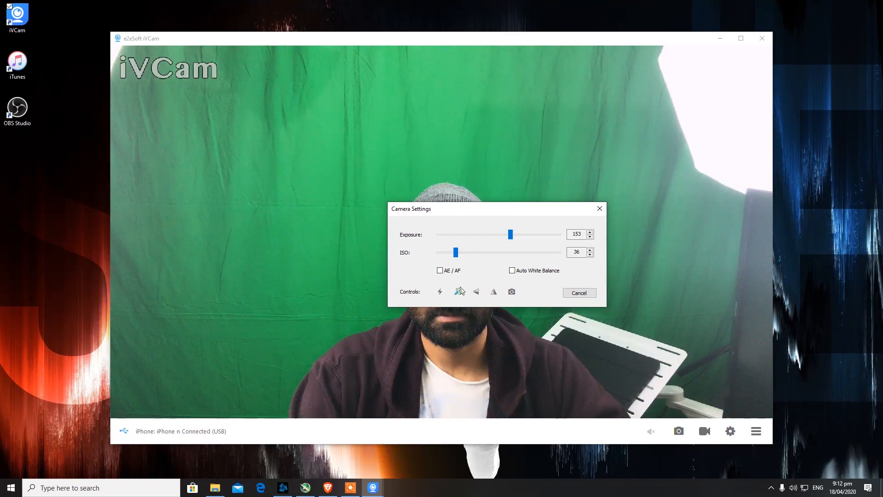
pyautogui.moveTo(479, 200); pyautogui.dragTo(635, 108)
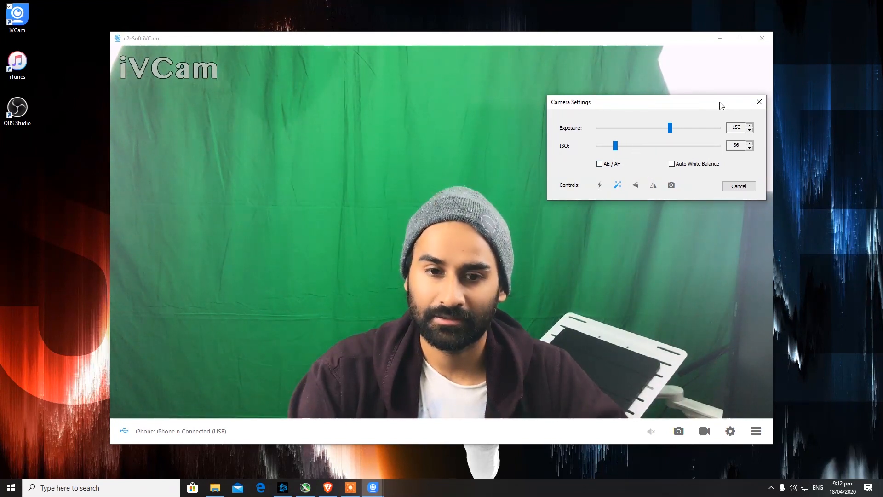
pyautogui.moveTo(715, 107); pyautogui.dragTo(439, 114)
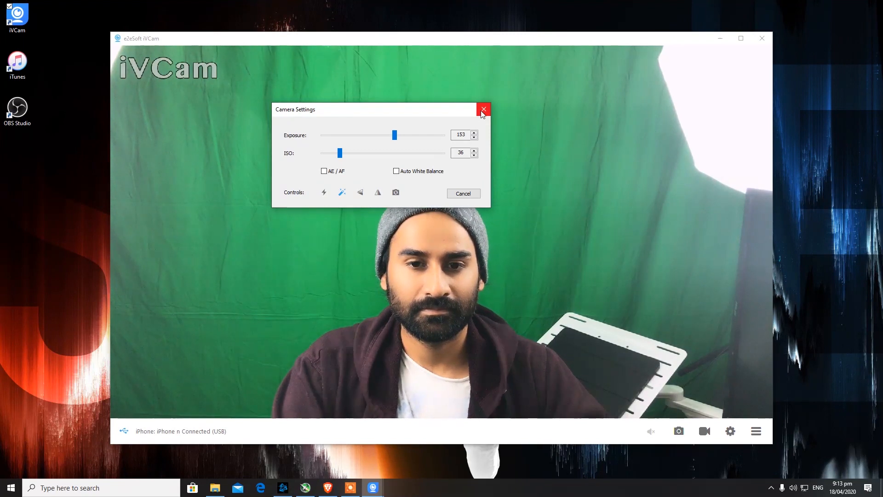
pyautogui.moveTo(444, 115); pyautogui.dragTo(502, 172)
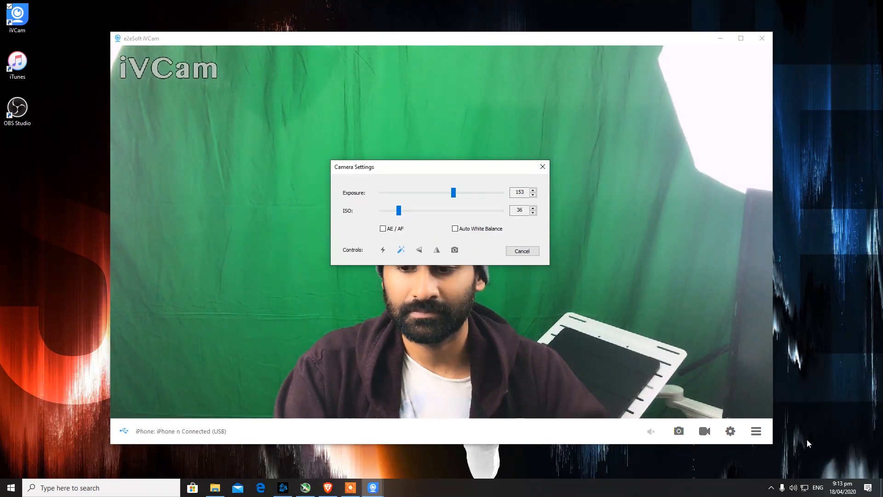
# In the main Settings dialog, try frame rate 30 then keep 60 and review the audio quality choices.
pyautogui.click(543, 166)
pyautogui.click(730, 431)
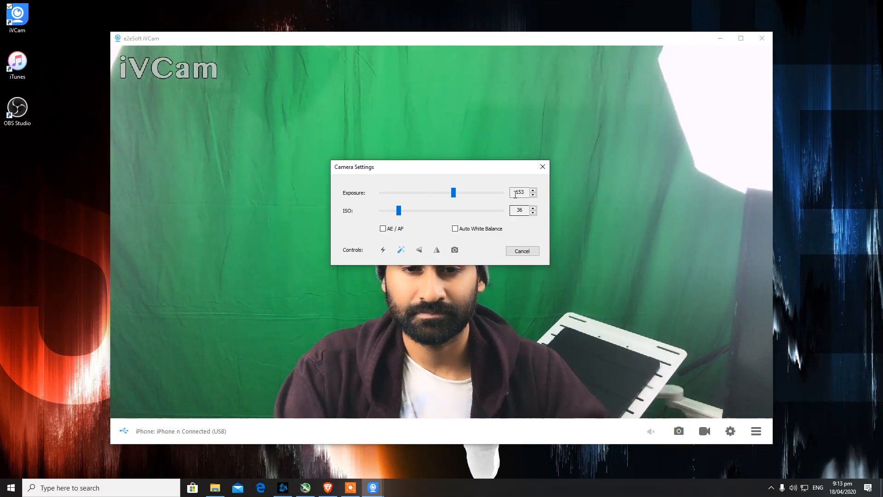
pyautogui.click(542, 168)
pyautogui.click(757, 431)
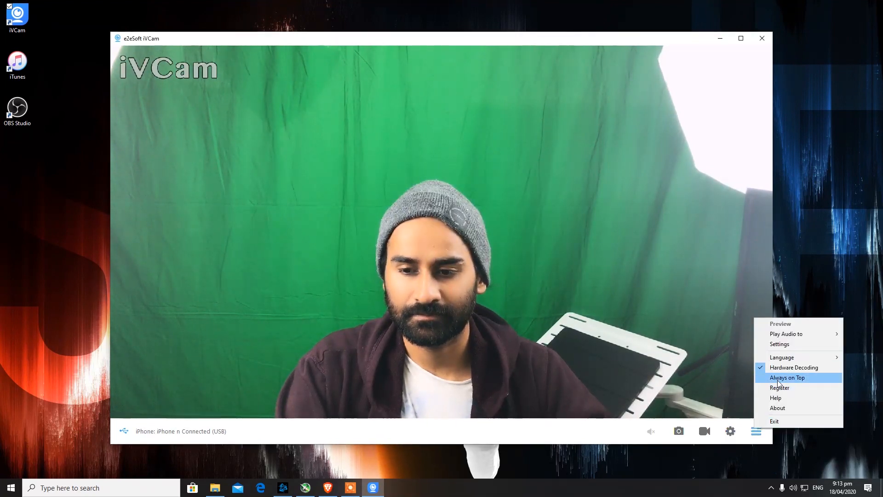
pyautogui.click(781, 344)
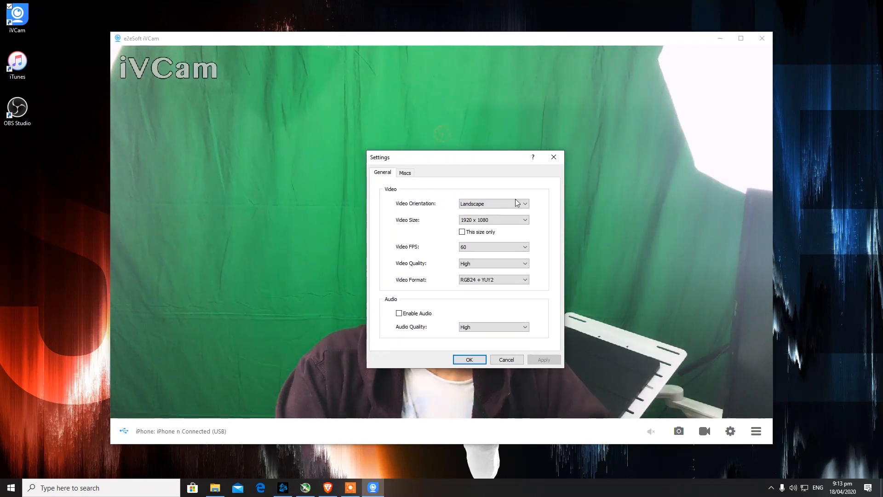
pyautogui.click(483, 248)
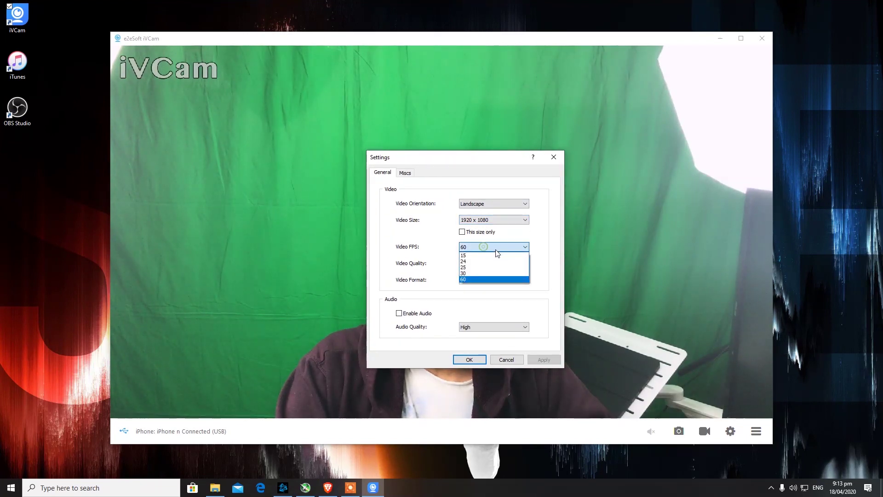
pyautogui.click(473, 274)
pyautogui.click(480, 279)
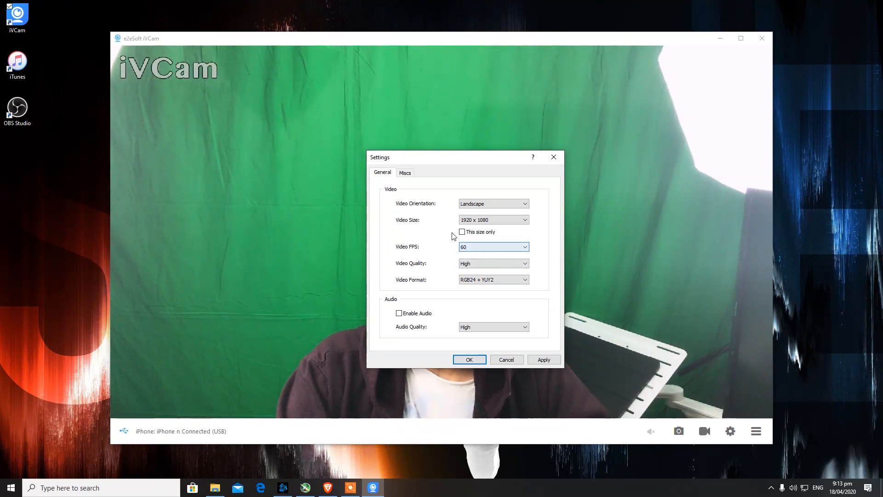
pyautogui.click(471, 330)
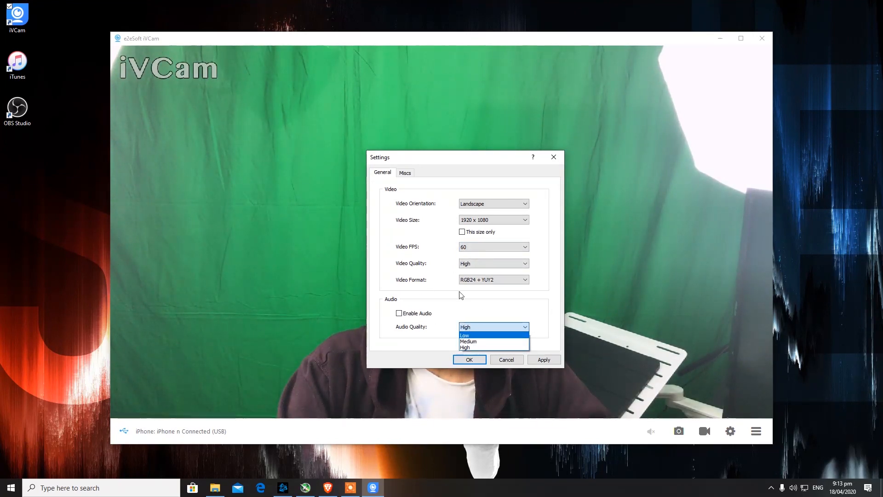
# On the Miscs page, keep CUDA as the hardware decoding choice.
pyautogui.click(406, 173)
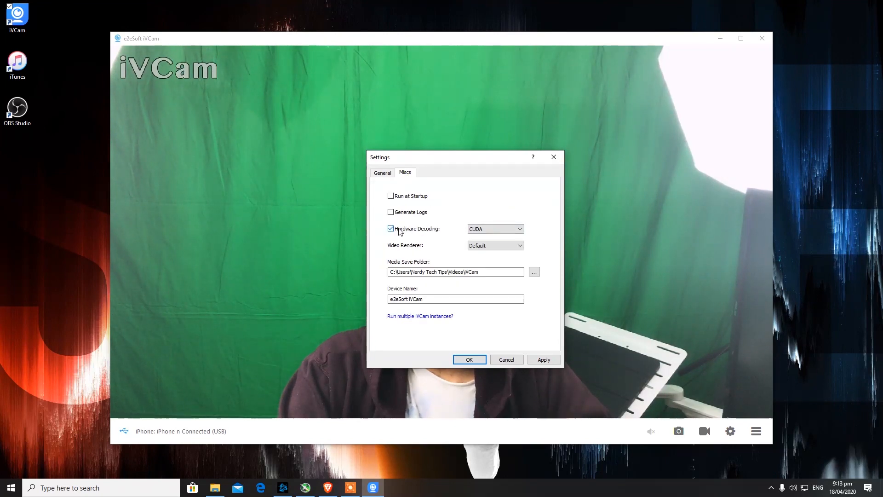
pyautogui.click(494, 230)
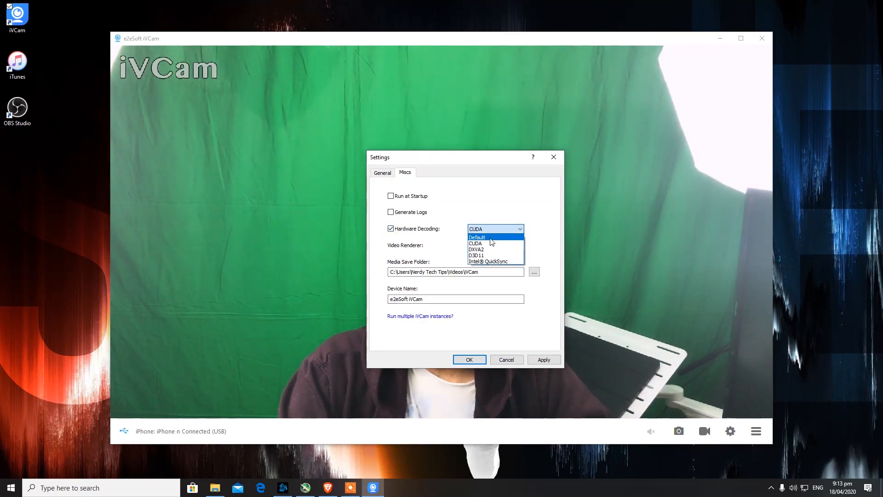
pyautogui.click(459, 159)
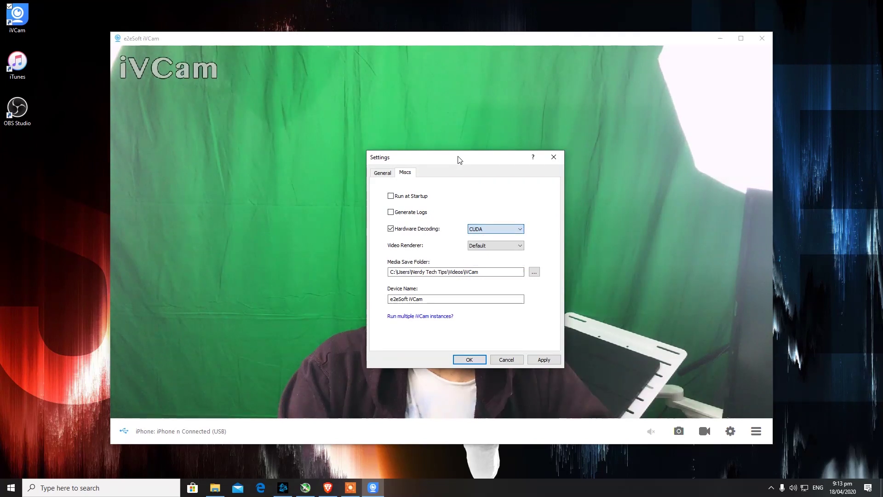
# Reopen the Settings dialog, set Video FPS to 30 and keep High audio quality.
pyautogui.click(553, 157)
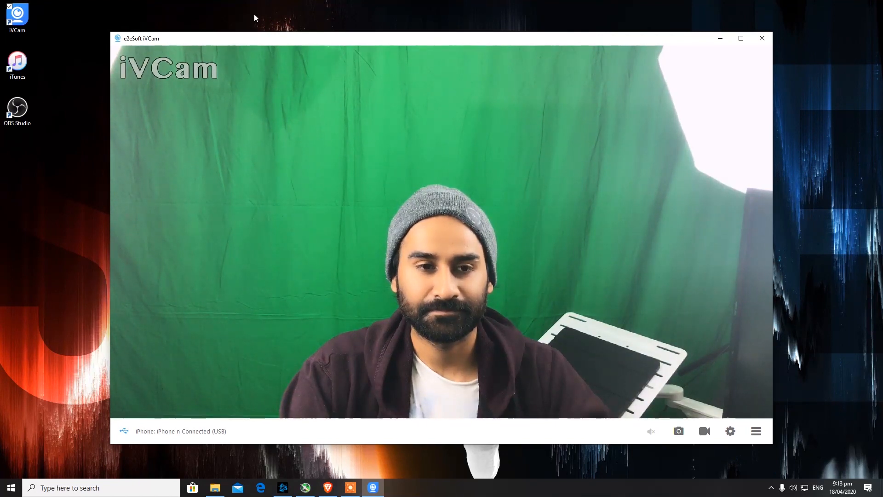
pyautogui.click(731, 431)
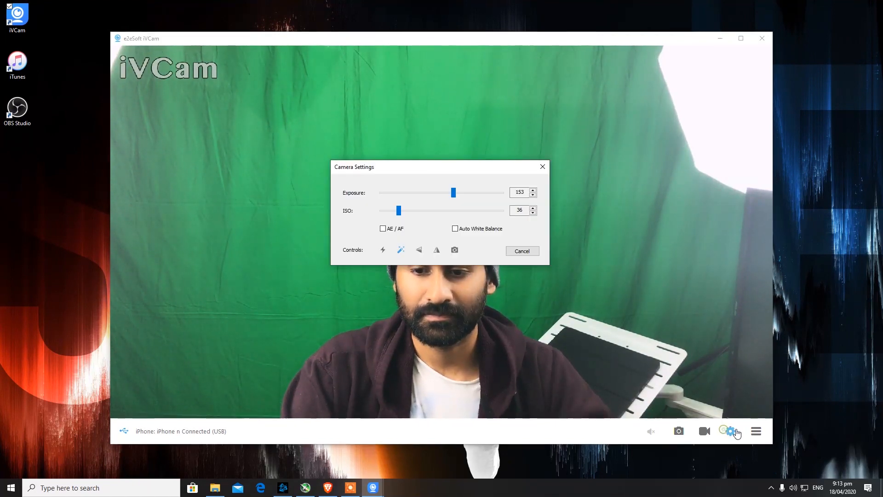
pyautogui.click(543, 167)
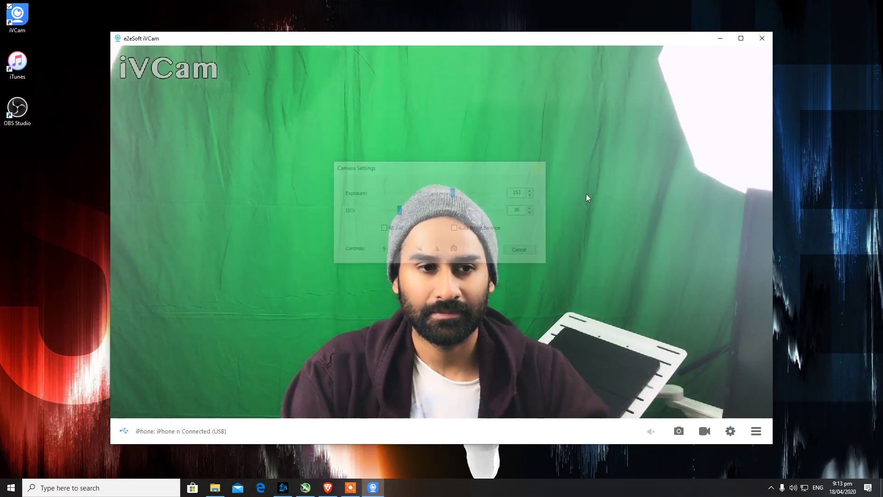
pyautogui.click(756, 431)
pyautogui.click(781, 348)
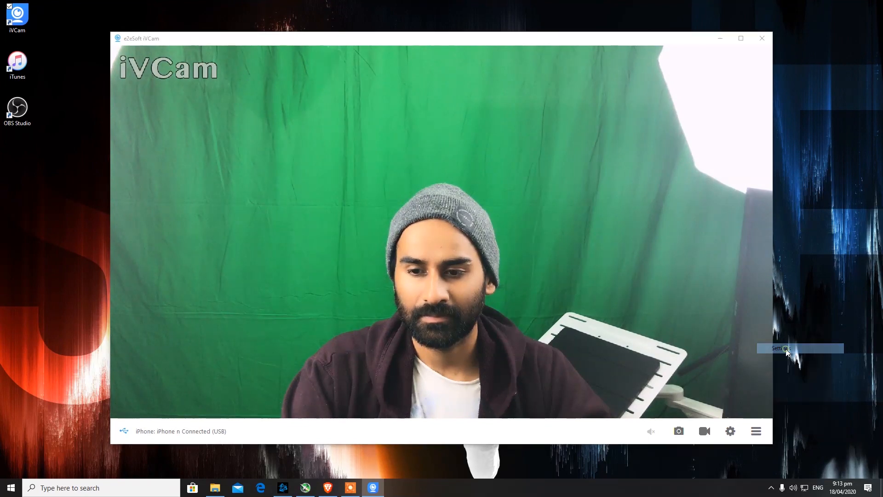
pyautogui.moveTo(406, 137); pyautogui.dragTo(439, 144)
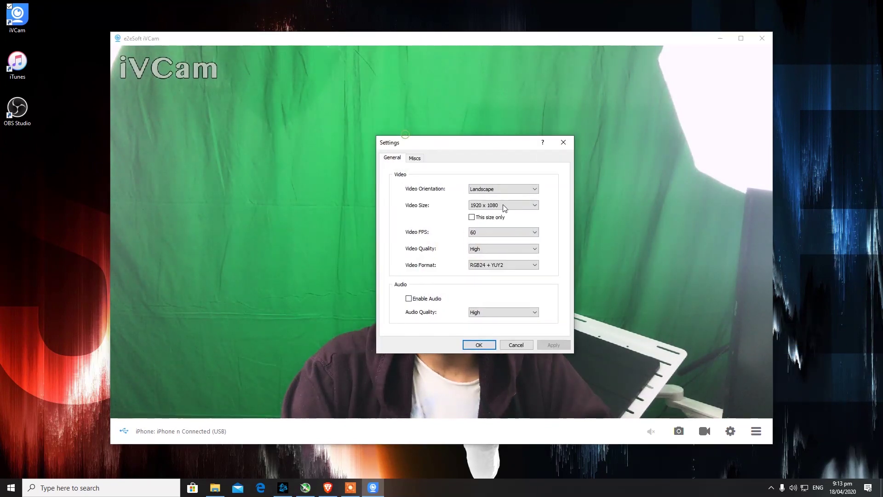
pyautogui.click(516, 235)
pyautogui.click(486, 259)
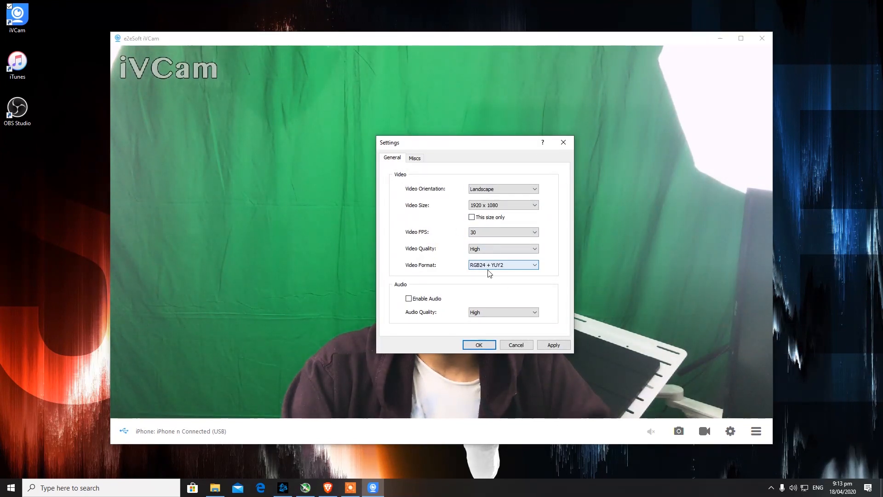
pyautogui.click(487, 314)
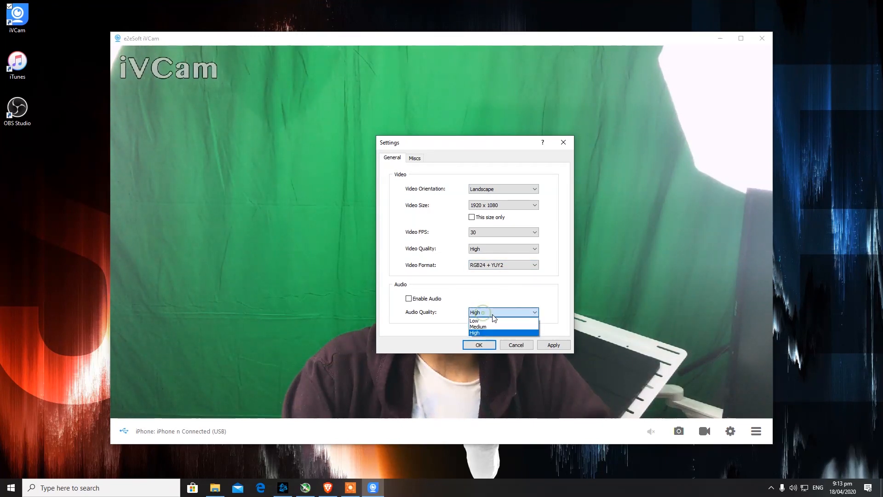
# Set Video Size to 3840 x 2160 at 30 fps and confirm with OK so the feed restarts.
pyautogui.click(491, 208)
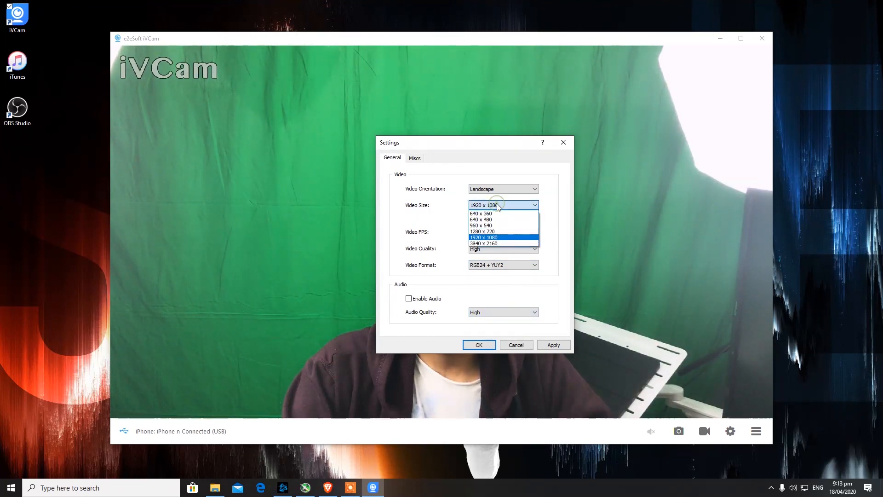
pyautogui.click(494, 244)
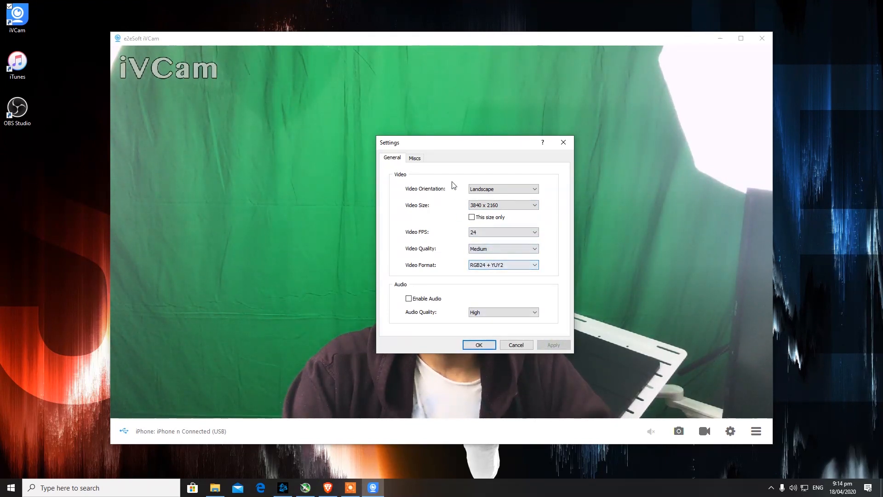
pyautogui.click(479, 233)
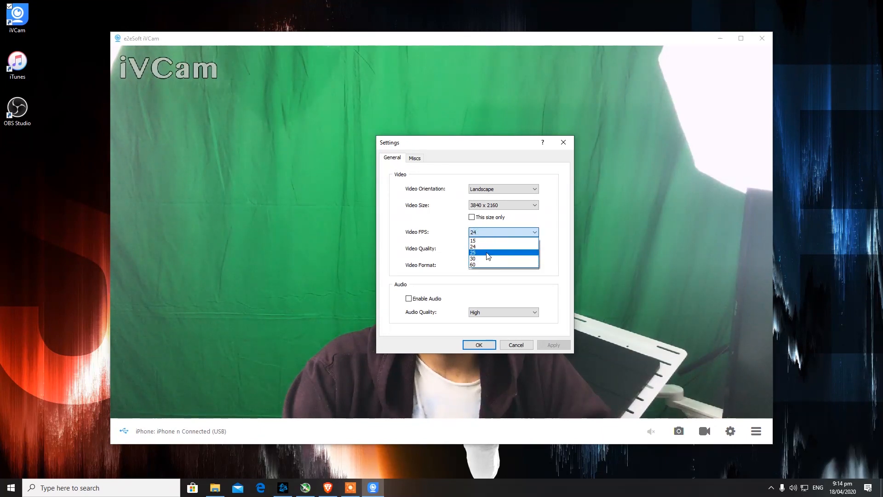
pyautogui.click(486, 253)
pyautogui.click(490, 232)
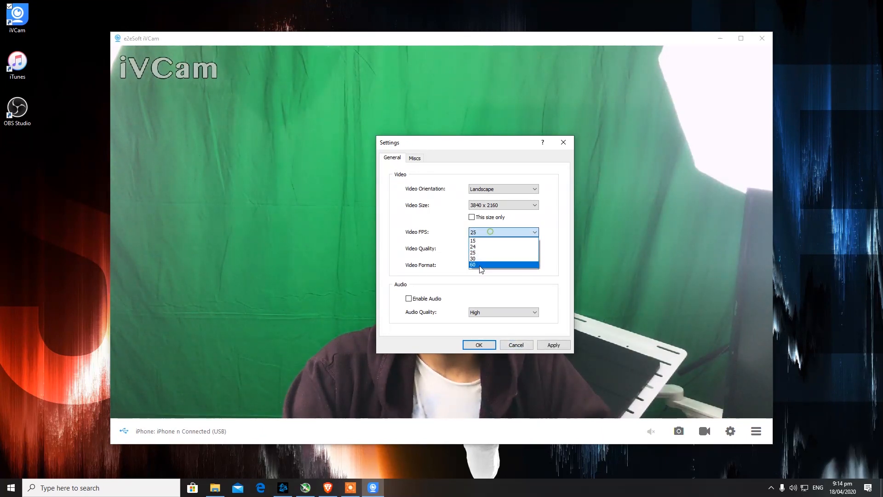
pyautogui.click(475, 260)
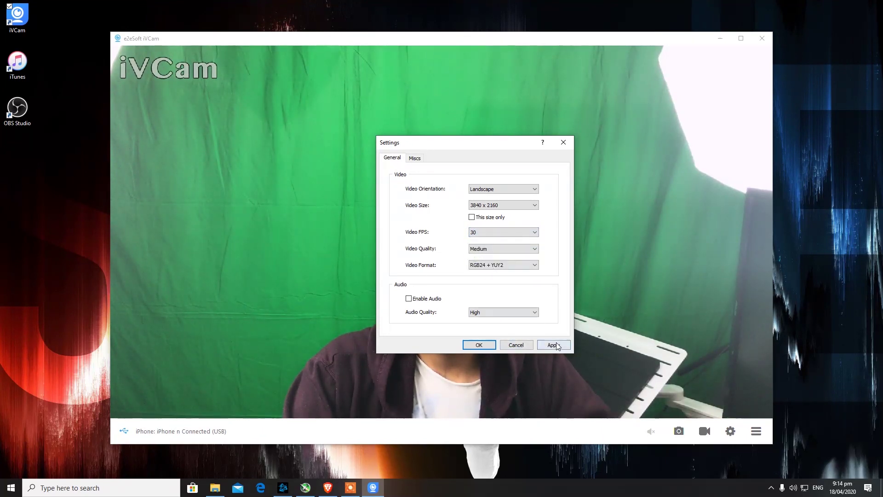
pyautogui.click(479, 345)
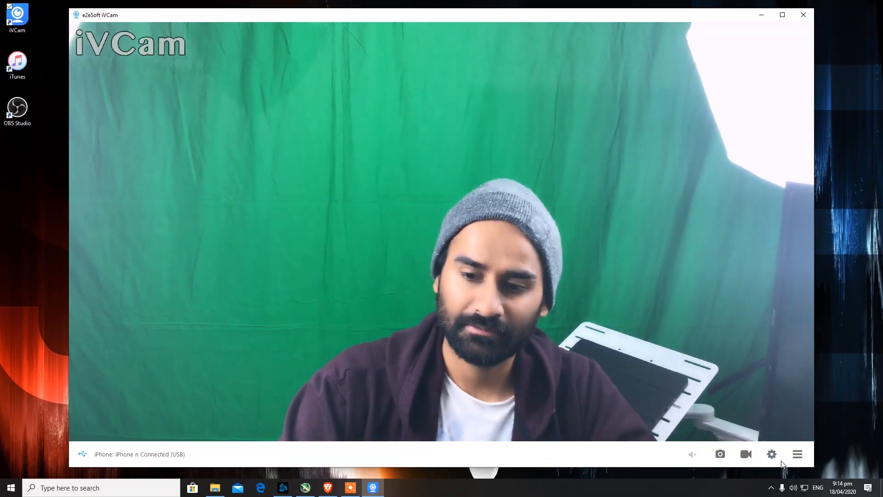
# Change Video FPS back to 60 in Settings and confirm with OK to restart the feed.
pyautogui.click(772, 453)
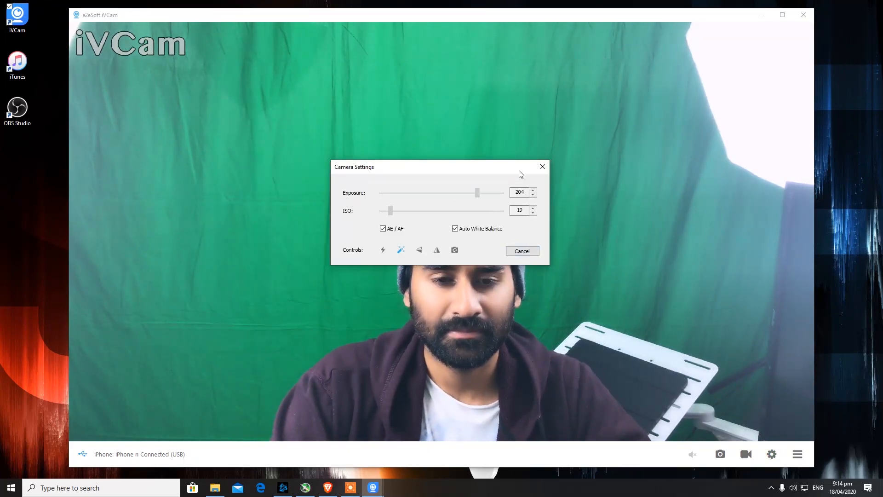
pyautogui.click(543, 166)
pyautogui.click(798, 453)
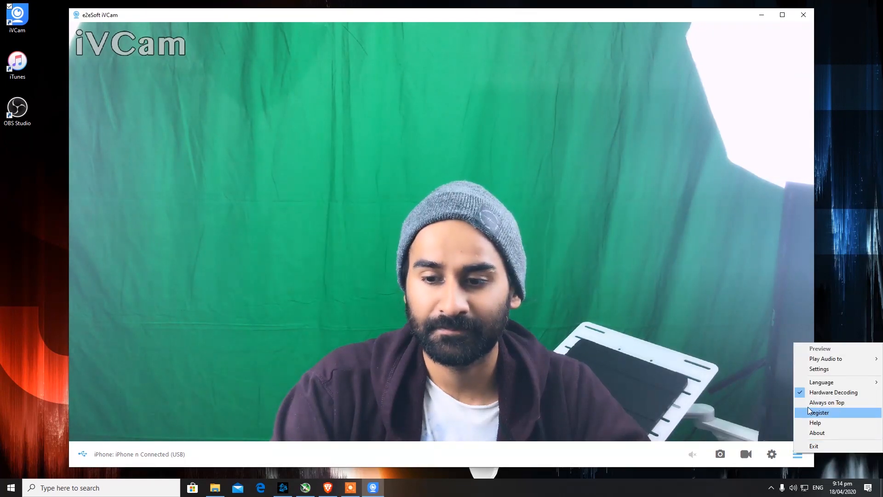
pyautogui.click(820, 369)
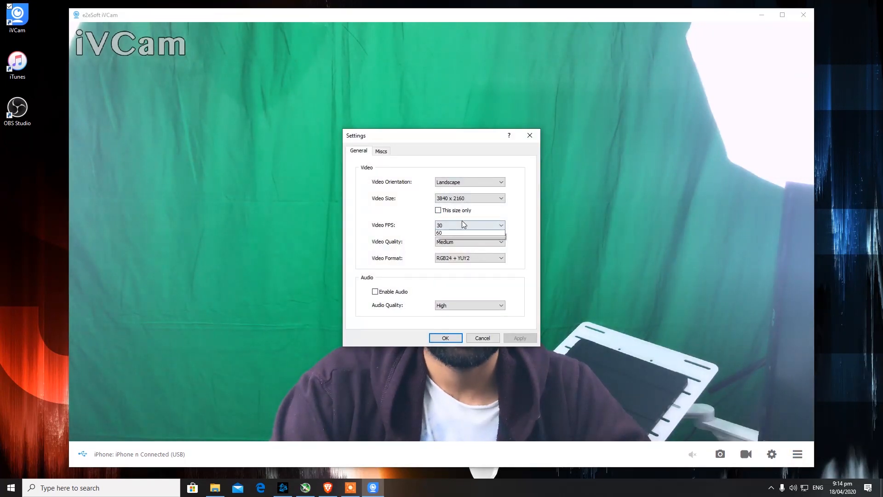
pyautogui.click(459, 257)
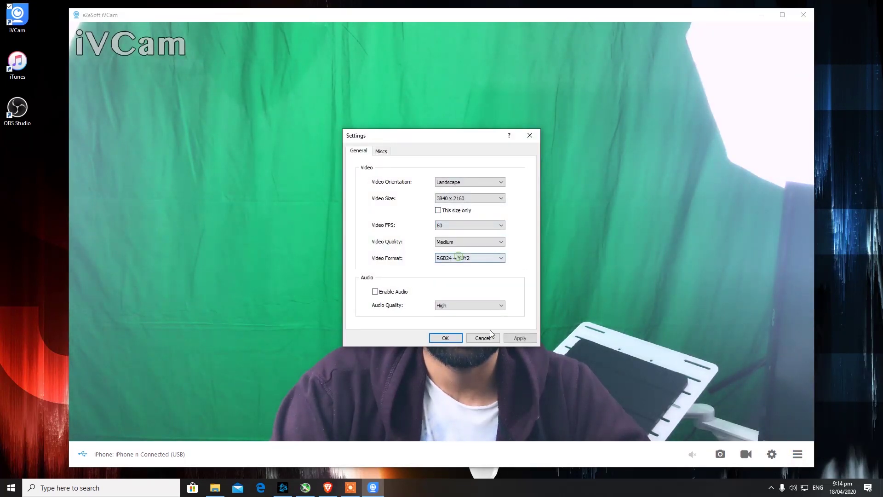
pyautogui.click(446, 338)
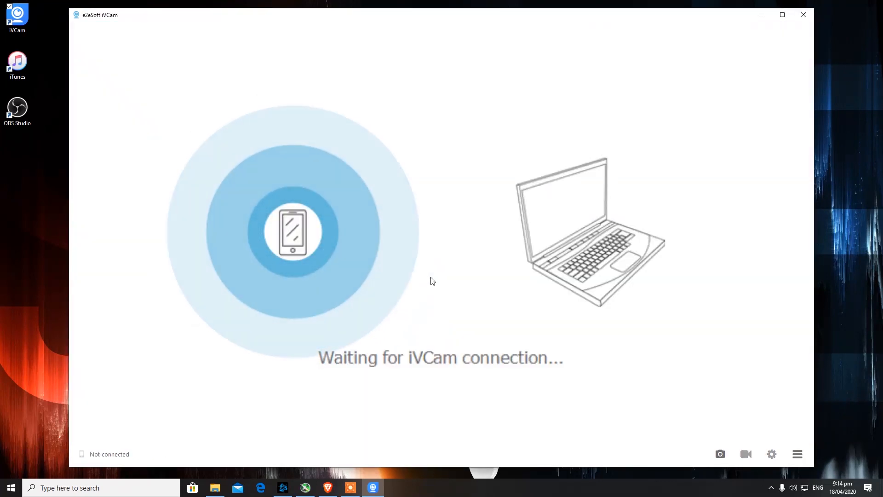